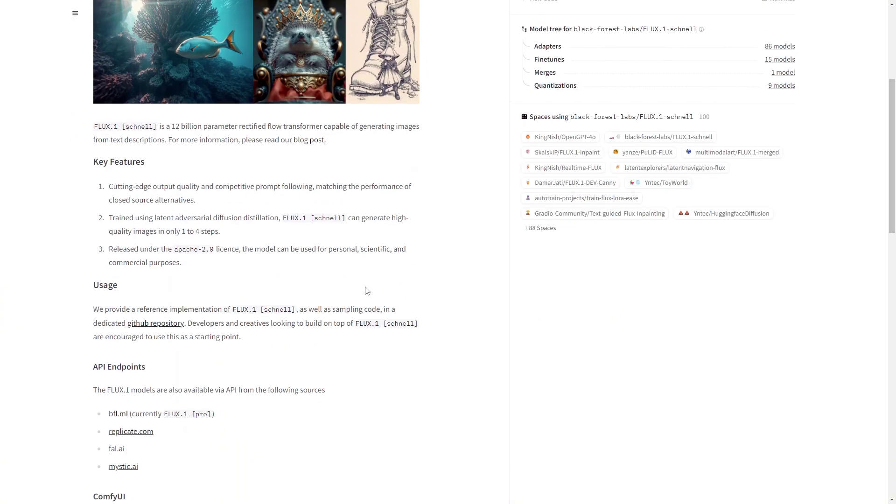
Generate an image with FLUX.1-schnell's Inference API from the copied prompt beginning "Imagine a serene mountain landscape at sunrise"
scroll(296, 330, "down", 8)
scroll(370, 275, "up", 13)
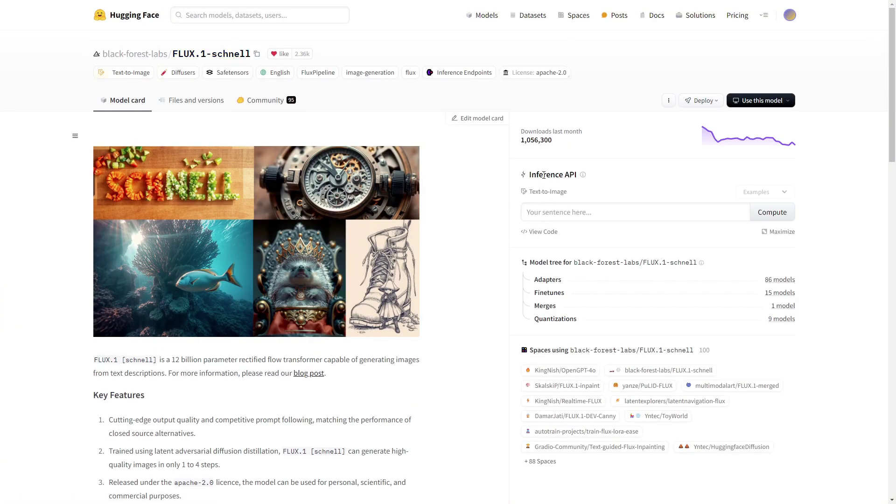
left_click(569, 213)
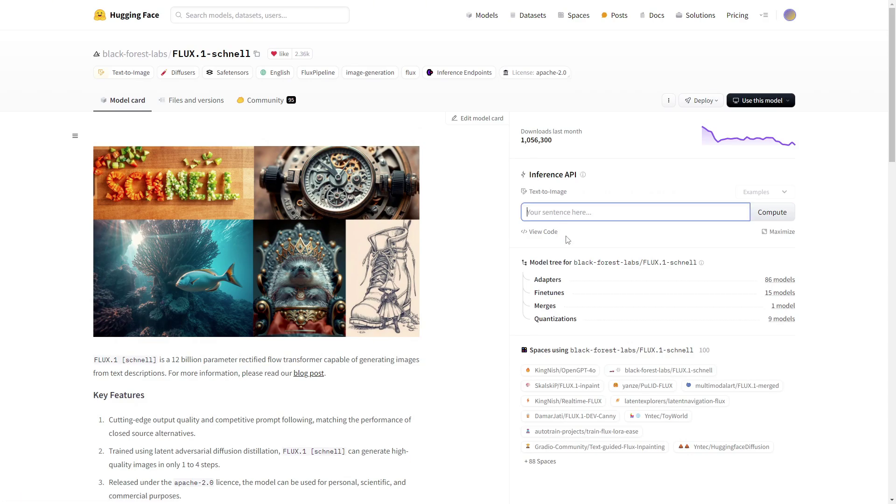
key("ctrl+v")
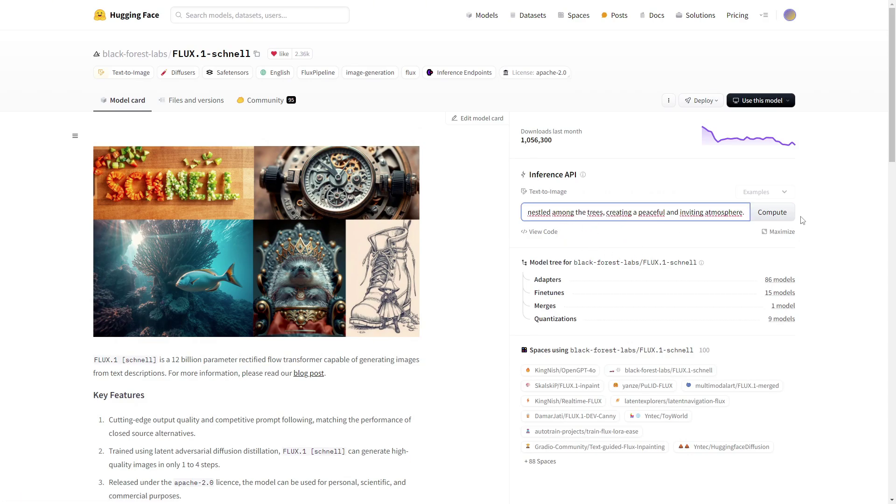
left_click(777, 215)
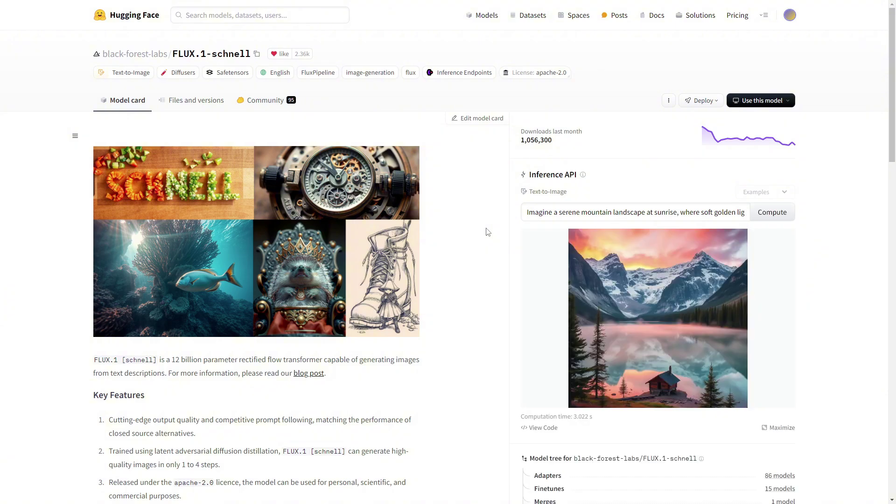
Enlarge the generated mountain lake image to examine it, and close the enlarged view
scroll(487, 232, "down", 1)
left_click(684, 254)
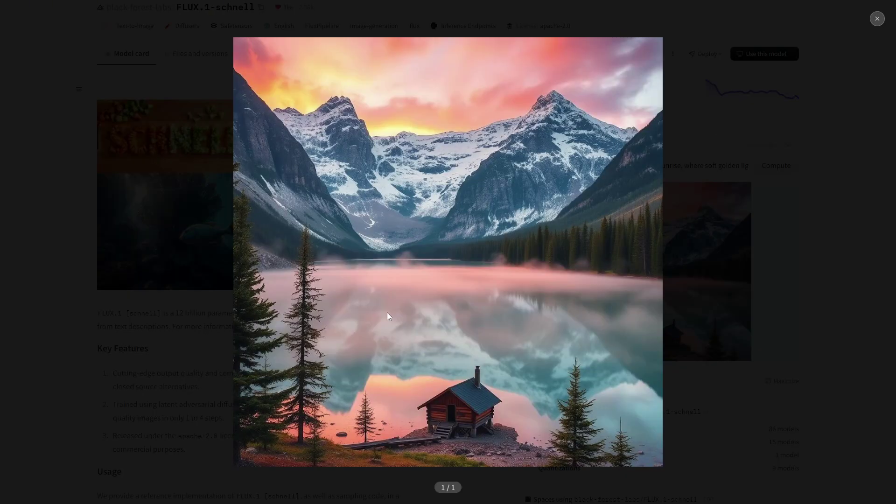
left_click(696, 224)
scroll(667, 263, "up", 1)
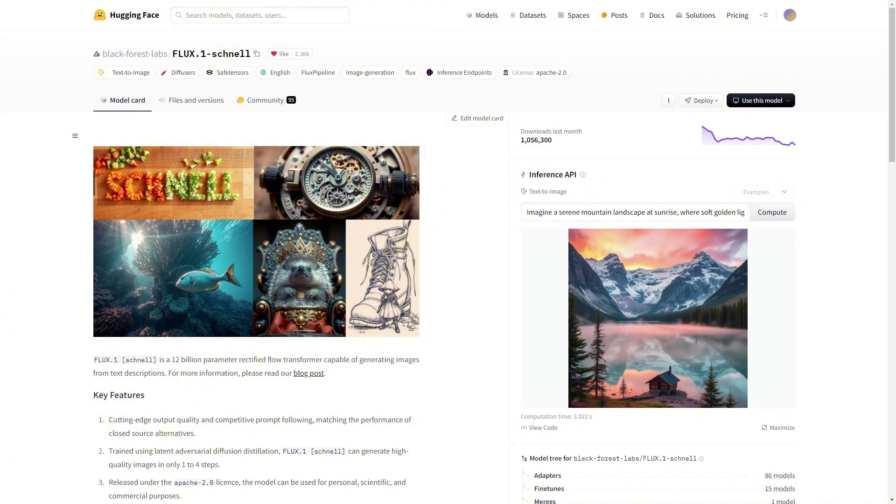
Replace the prompt with the copied one beginning "Picture a lush tropical beach at sunset", generate the image and view it enlarged
triple_click(606, 205)
key("ctrl+v")
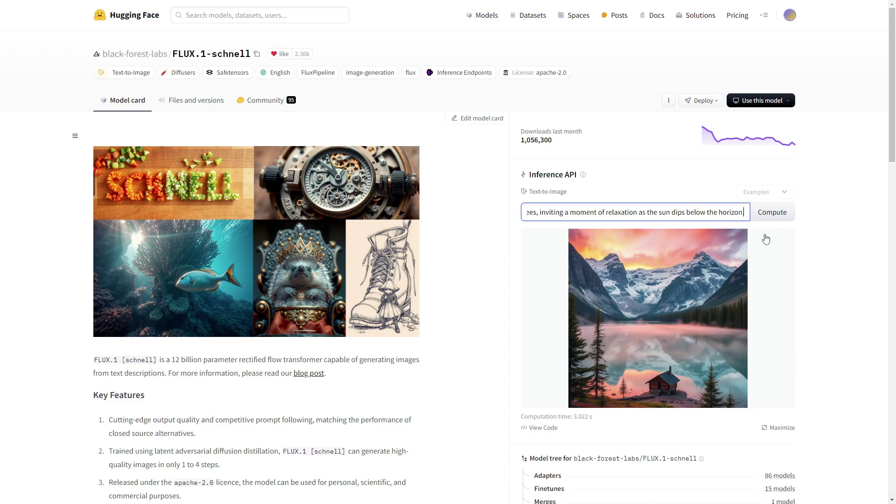
left_click(772, 212)
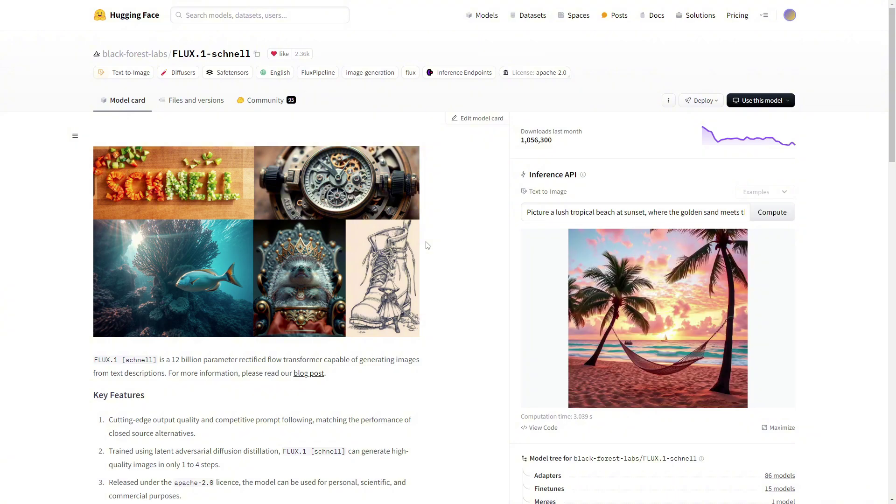
left_click(676, 324)
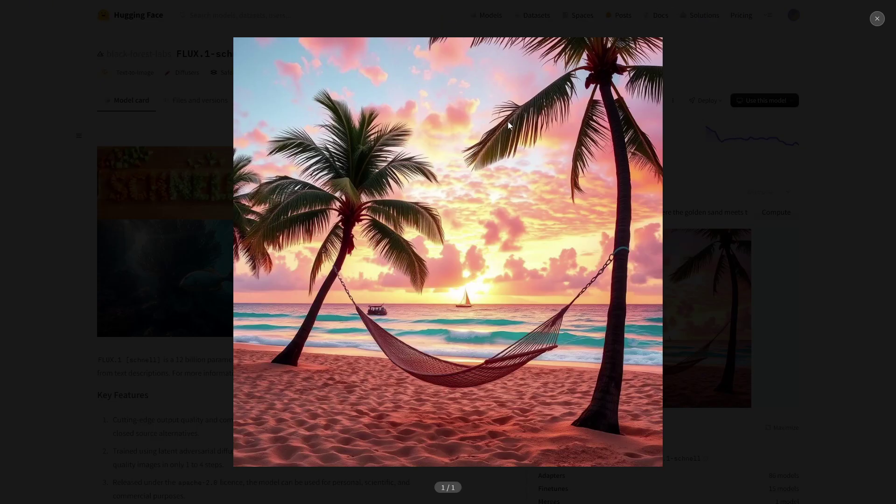
left_click(448, 327)
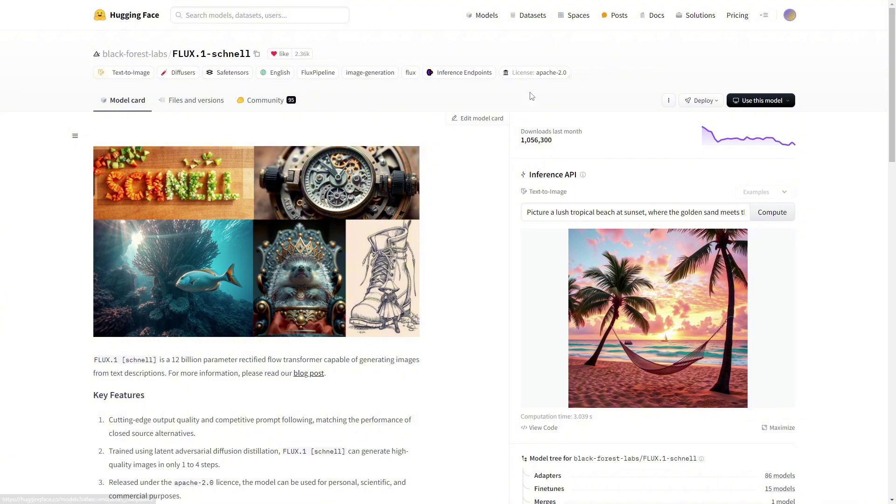
Go to the Black Forest Labs organization page and open the FLUX.1-dev model page
left_click_drag(549, 143, 519, 143)
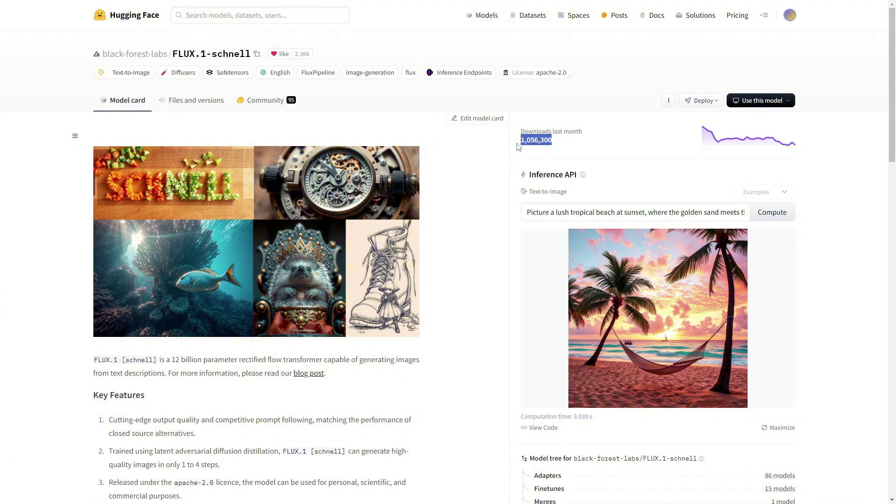
left_click(518, 143)
left_click(134, 55)
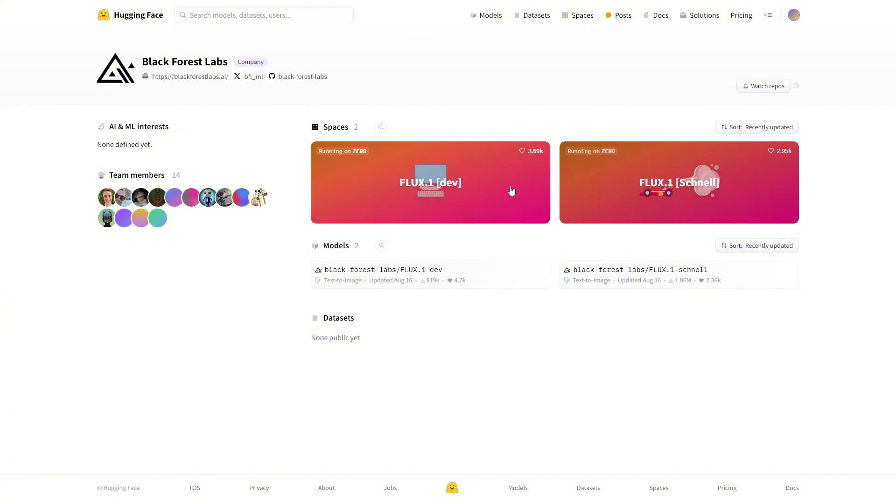
left_click(433, 200)
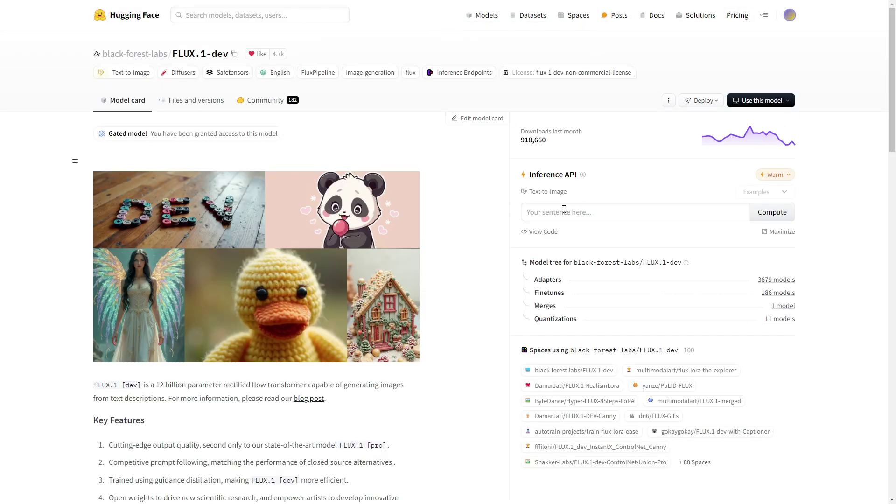
left_click(563, 209)
type("https://huggingface.co/spaces/black-forest-labs/FLUX.1-dev")
key("ctrl+z")
left_click(762, 241)
Generate an image with FLUX.1-dev's Inference API from the copied prompt beginning "A quiet forest path in autumn"
left_click(606, 214)
key("ctrl+v")
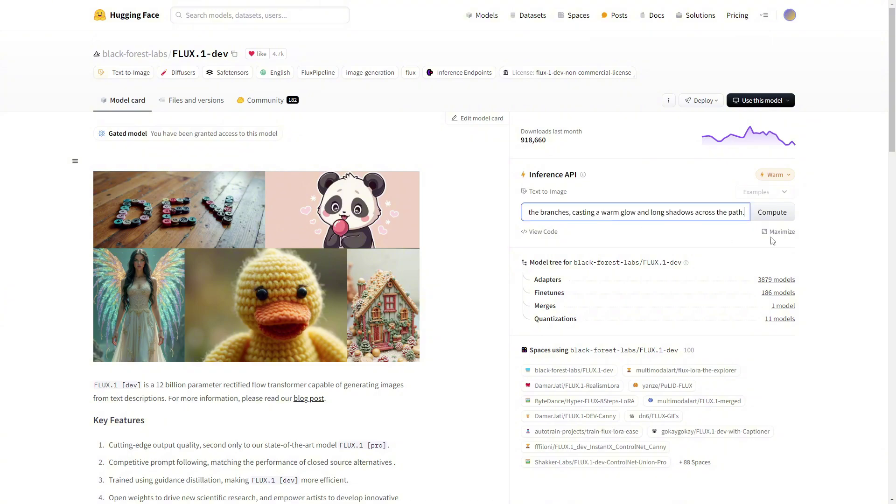
left_click(772, 212)
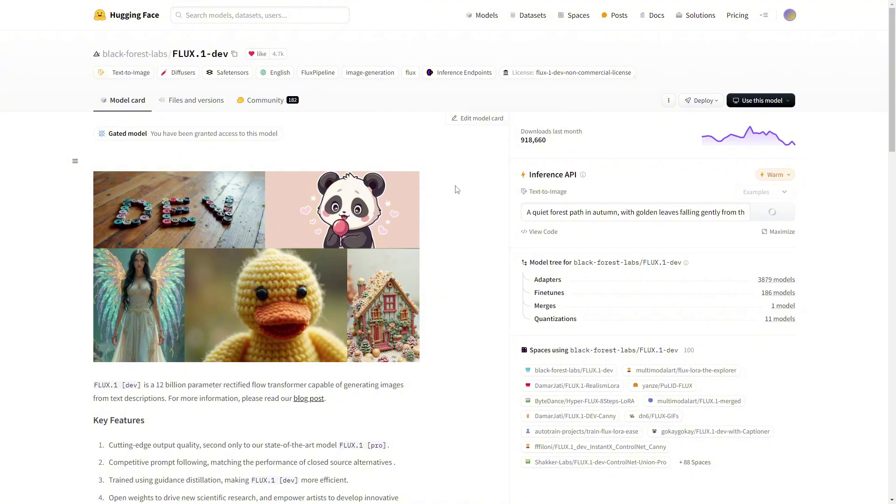
Read through the FLUX.1-dev model card down to its license, and examine the generated autumn forest image enlarged
scroll(457, 189, "down", 15)
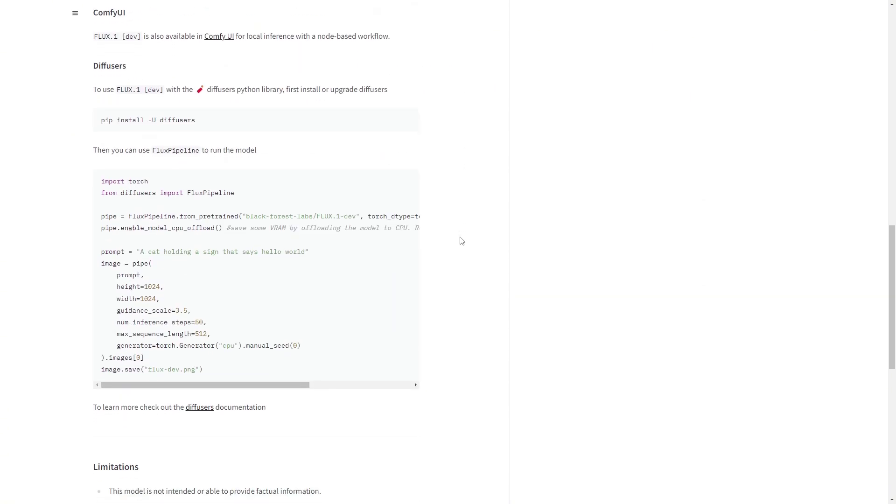
scroll(461, 241, "down", 10)
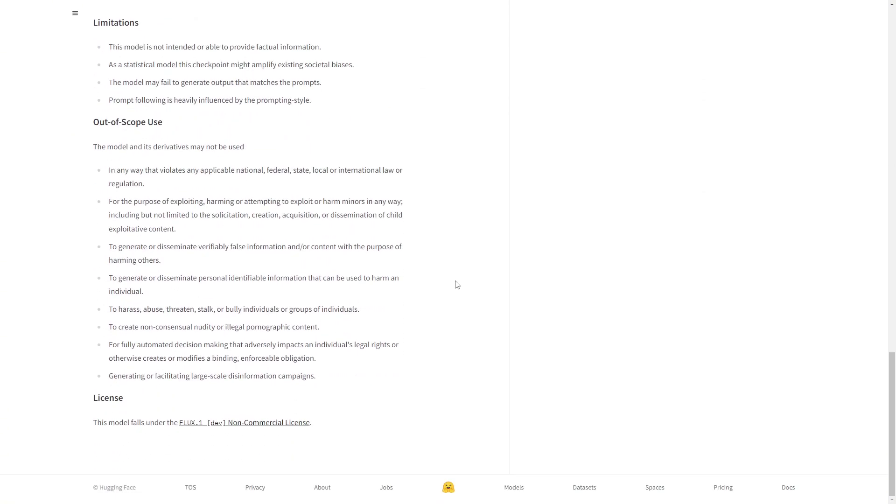
key("Home")
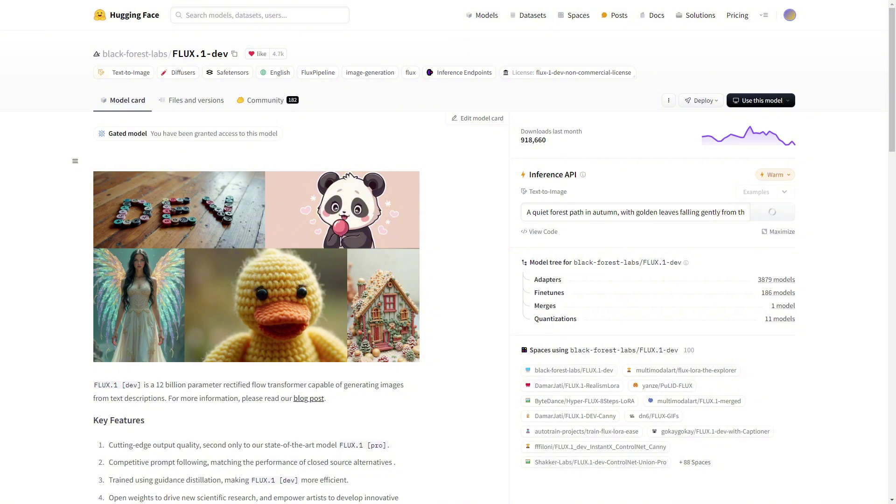
left_click(653, 342)
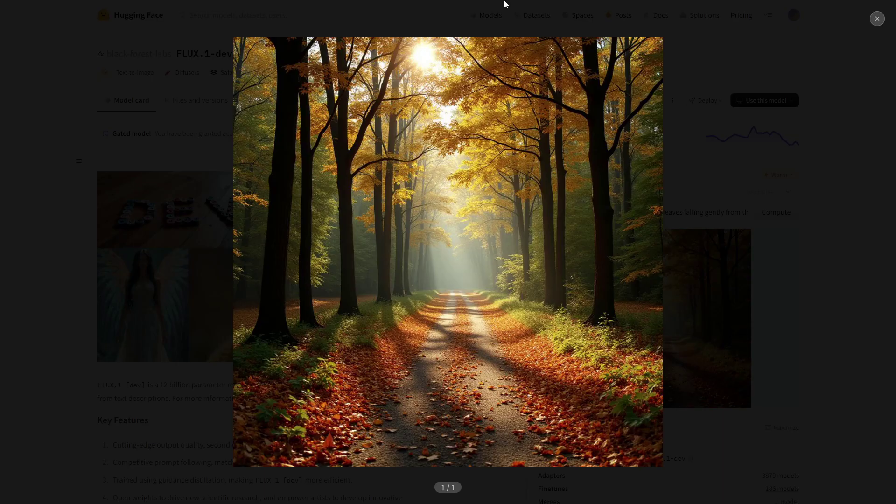
left_click(755, 305)
left_click(667, 327)
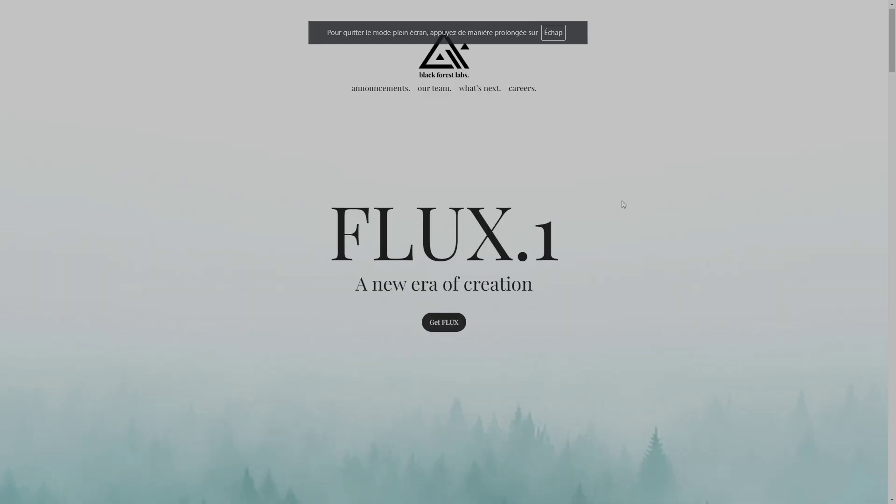
Browse the Black Forest Labs website down to the FLUX.1 variants and open FLUX.1 [dev] on Replicate
scroll(620, 204, "down", 10)
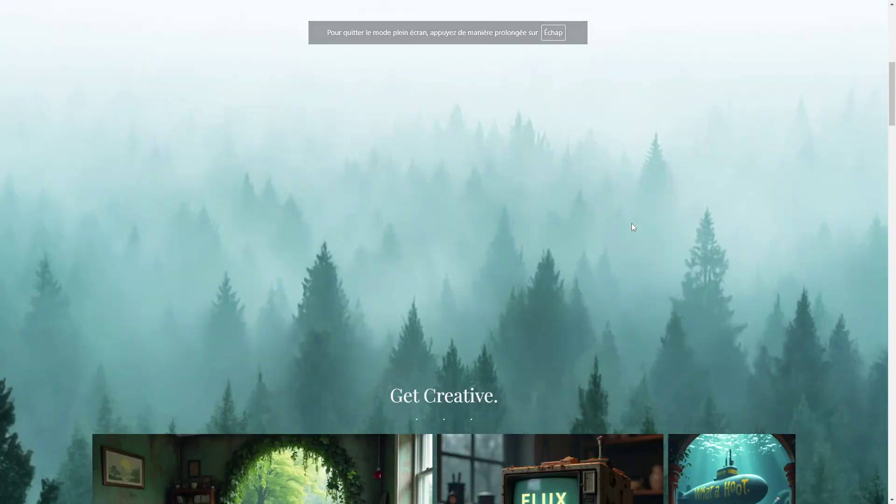
scroll(607, 247, "down", 20)
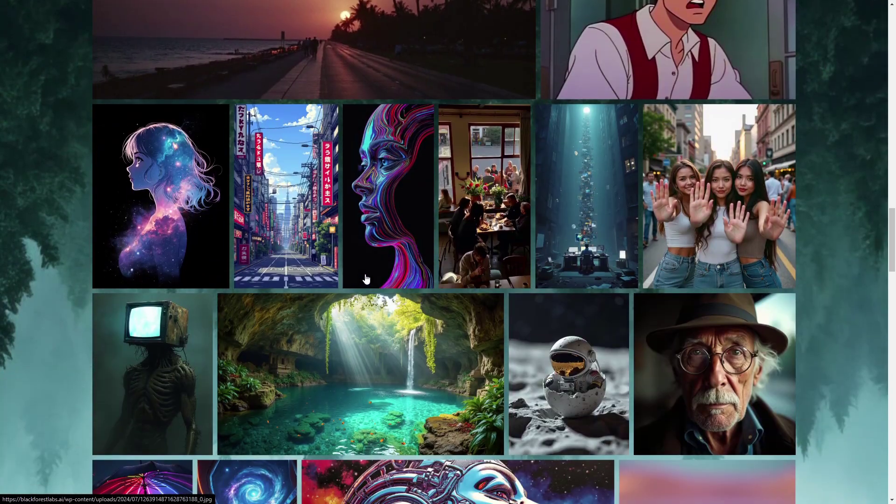
scroll(366, 279, "down", 15)
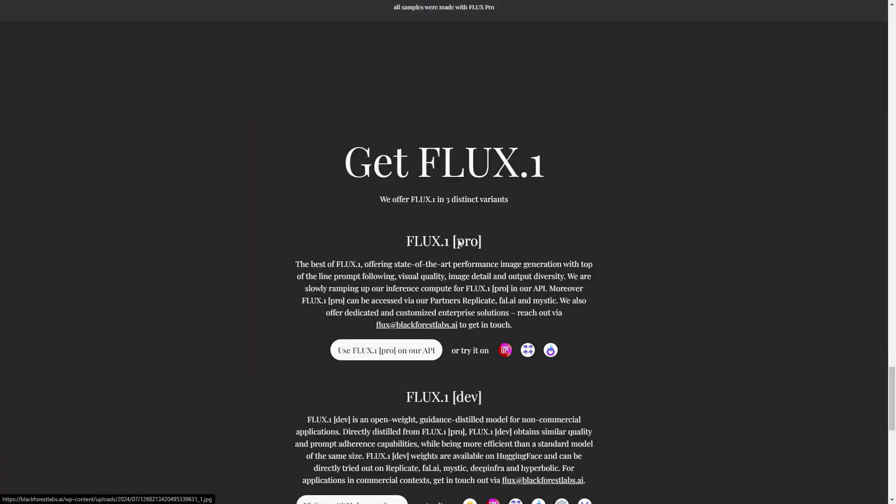
scroll(312, 266, "down", 4)
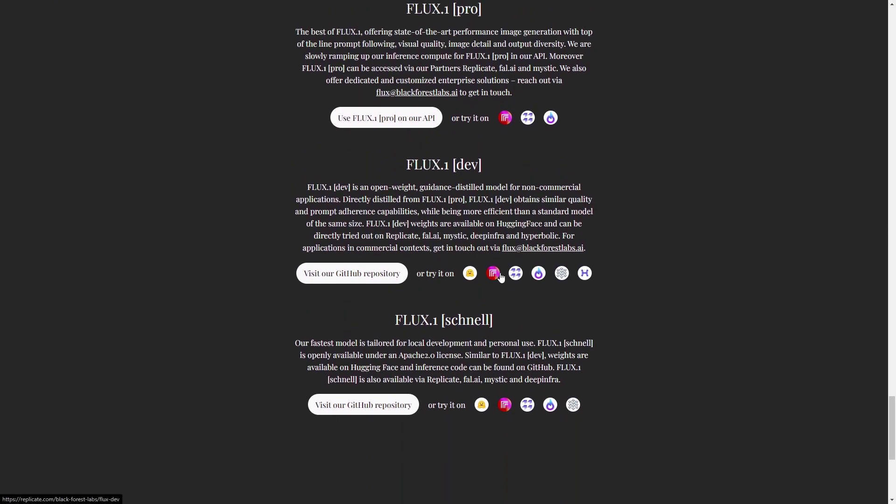
left_click(494, 279)
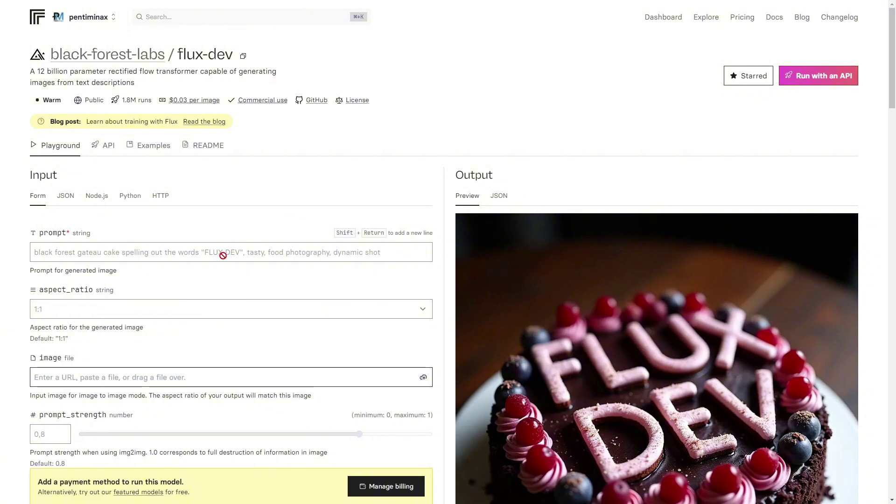
Examine the input parameters of the flux-dev playground, such as prompt, aspect ratio and prompt strength
scroll(223, 255, "down", 1)
scroll(806, 151, "up", 1)
scroll(260, 224, "down", 2)
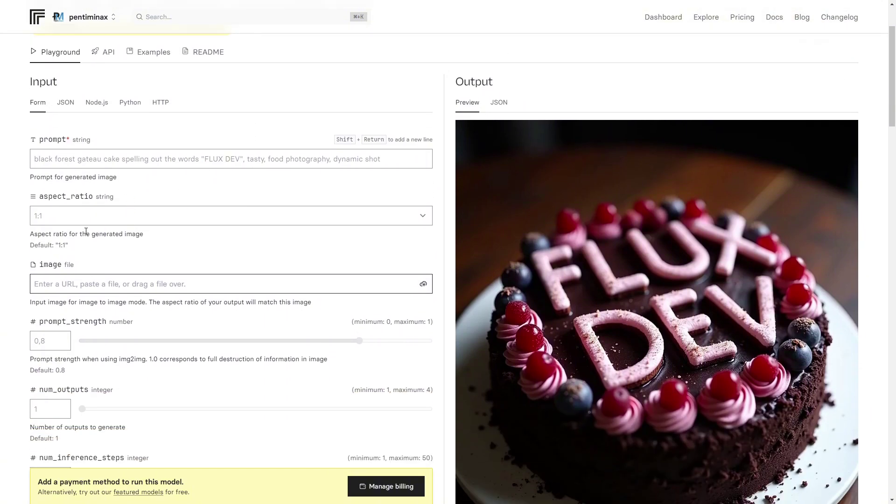
scroll(129, 277, "down", 4)
scroll(144, 286, "up", 4)
scroll(314, 278, "down", 4)
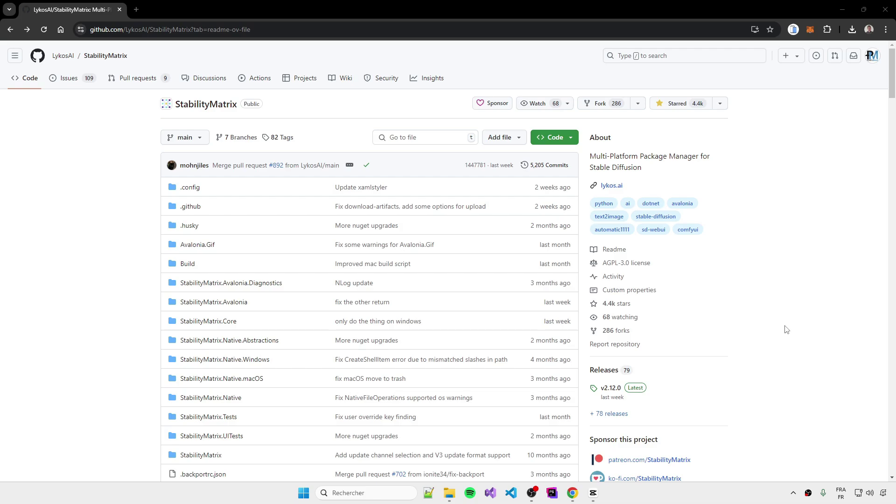
Read the StabilityMatrix repository's README for its supported platforms, Stable Diffusion packages and features
scroll(12, 231, "down", 5)
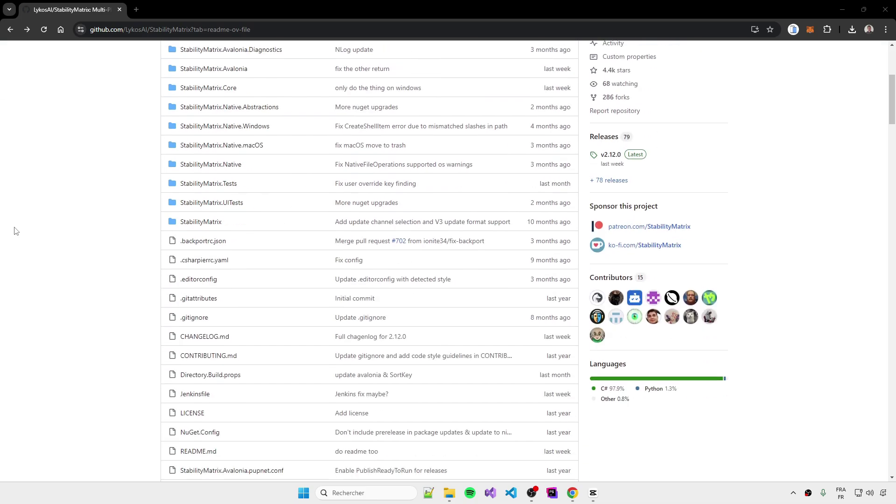
scroll(14, 230, "down", 1)
scroll(116, 258, "down", 10)
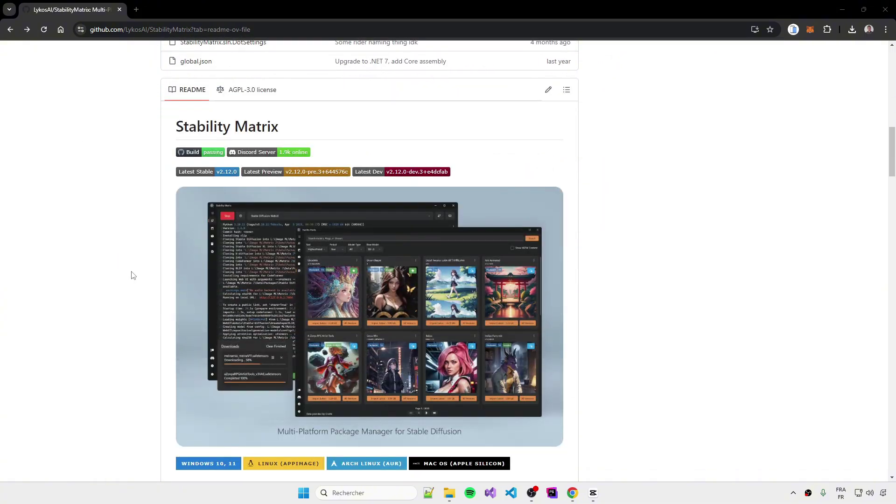
scroll(146, 253, "up", 2)
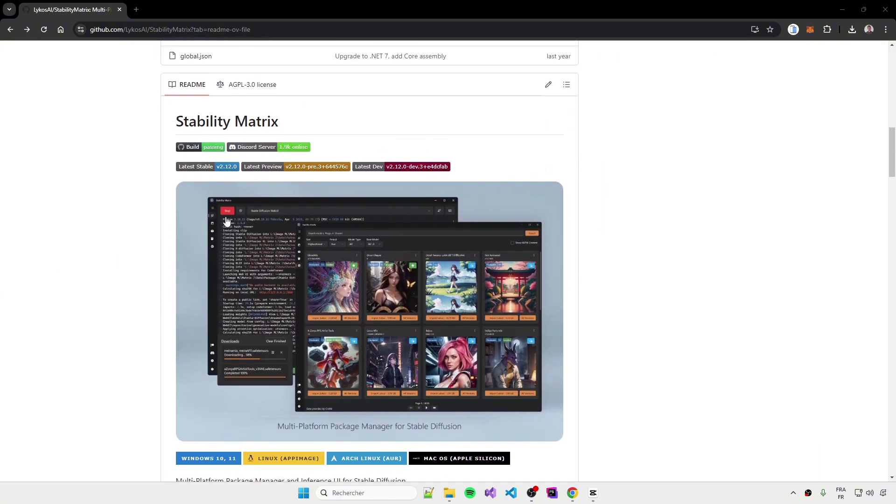
scroll(76, 58, "down", 7)
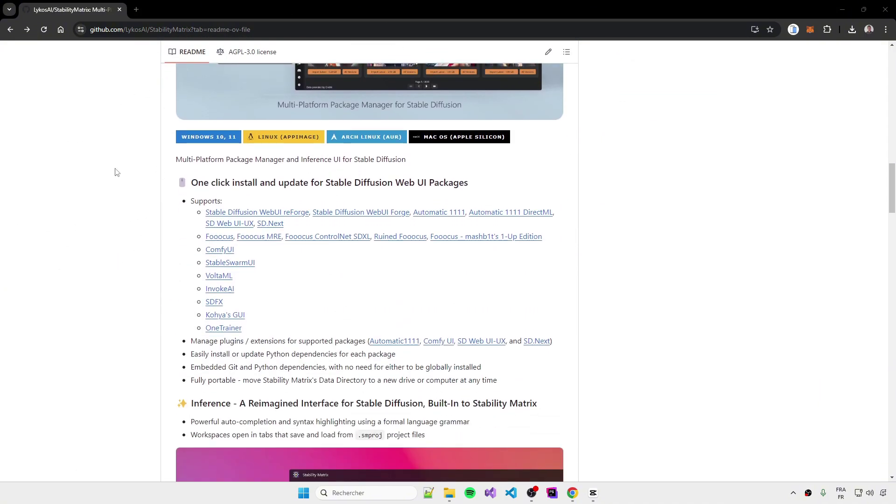
scroll(116, 322, "up", 4)
scroll(116, 325, "down", 3)
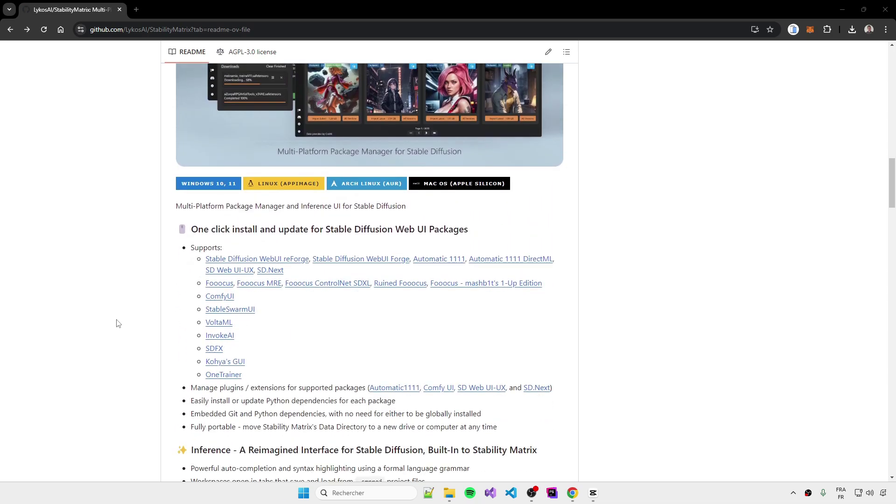
scroll(116, 322, "up", 1)
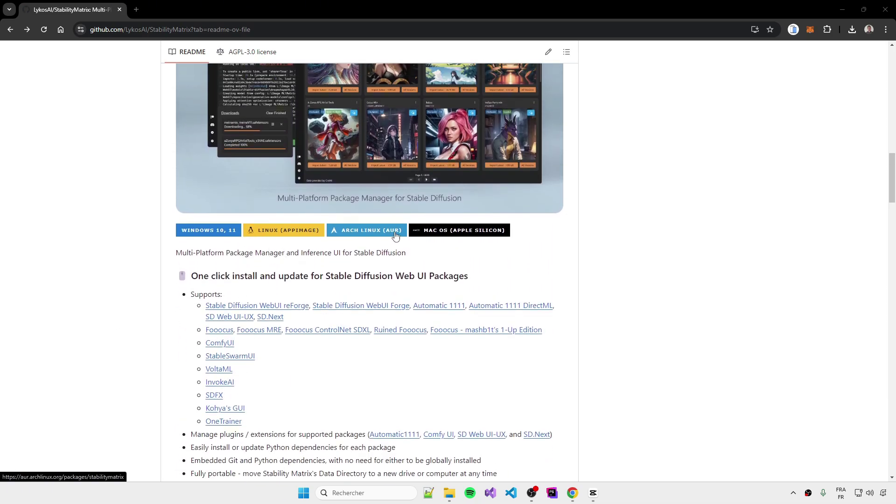
scroll(144, 268, "up", 1)
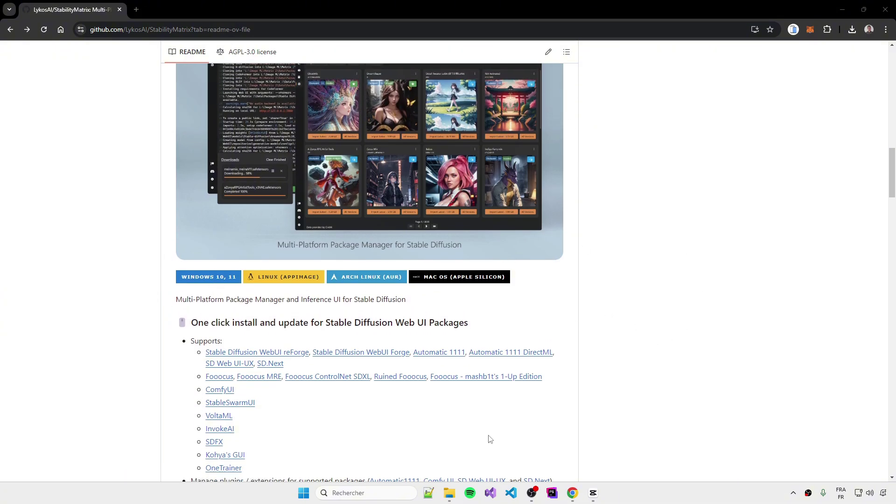
Switch to File Explorer and select StabilityMatrix.exe in the AI\StabilityMatrix folder on drive D
left_click(445, 498)
left_click(247, 98)
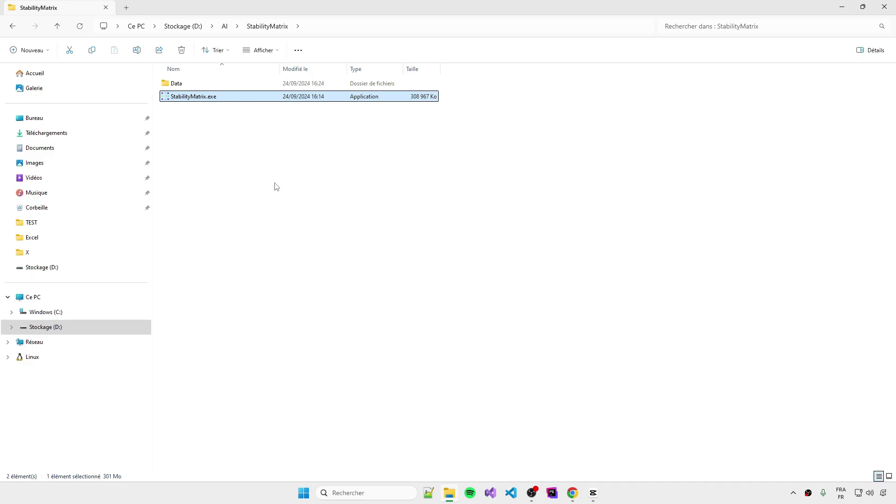
Open the Data folder inside AI\StabilityMatrix on drive D
left_click(275, 186)
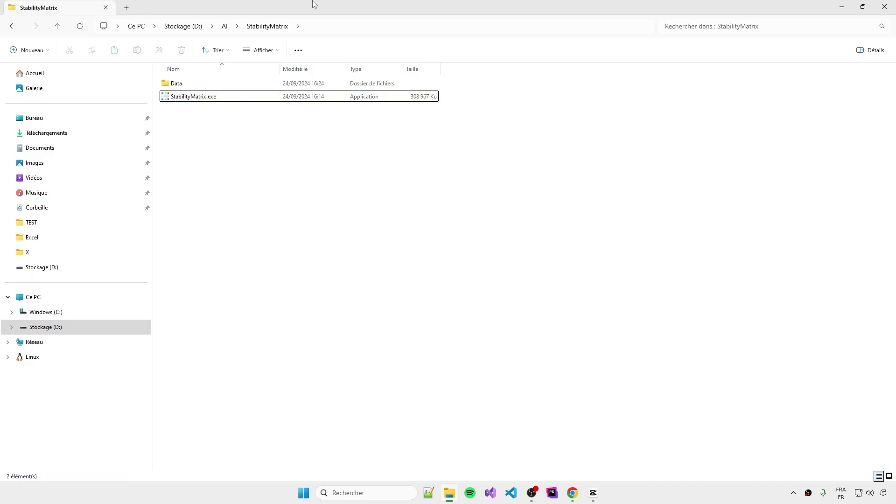
left_click(187, 86)
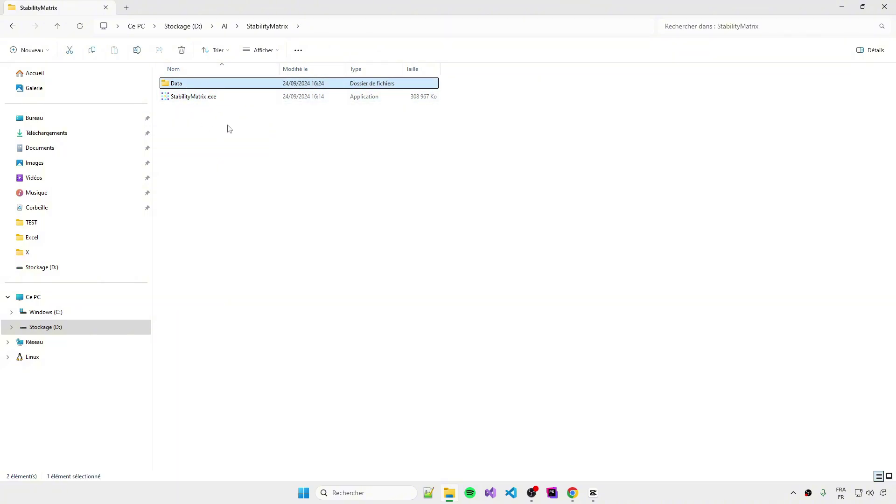
left_click(221, 97)
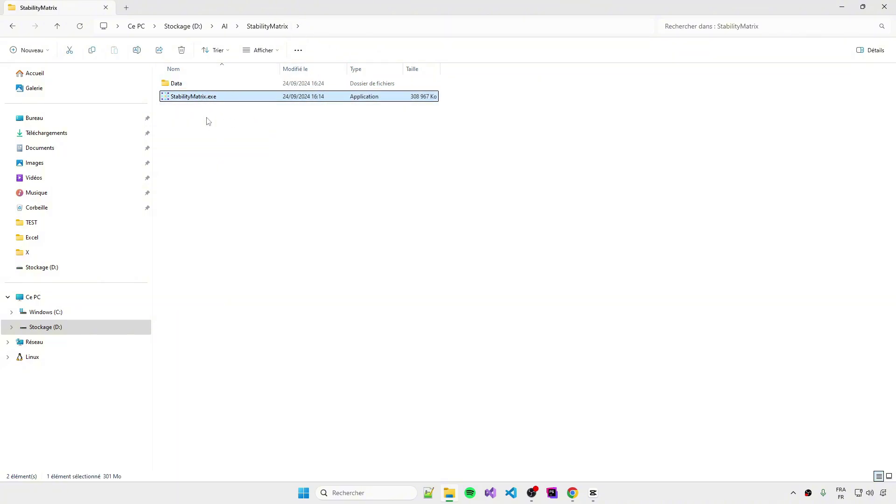
double_click(186, 84)
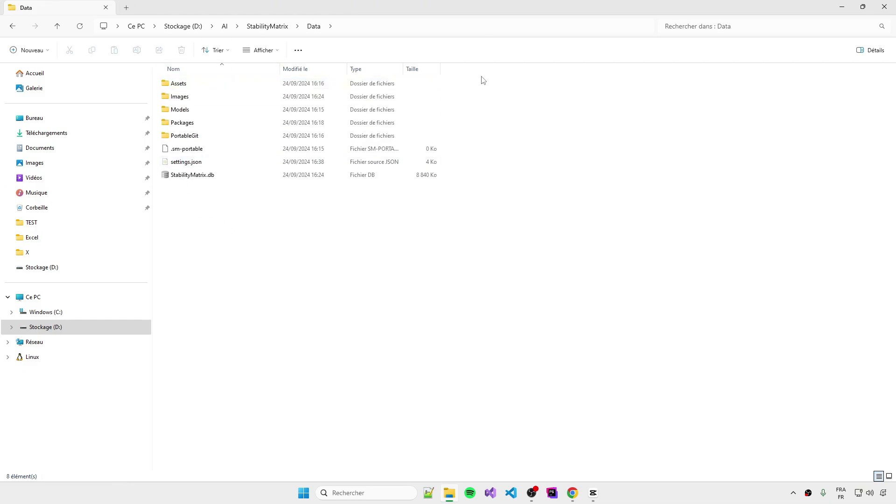
Check the flux1-dev-bnb-nf4 file list on Hugging Face in Chrome and return to the Data folder in File Explorer
left_click(573, 493)
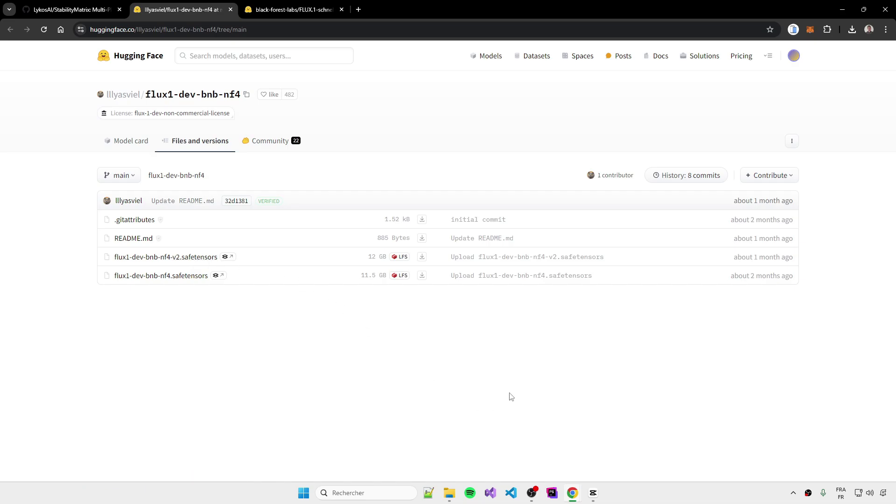
mouse_move(454, 492)
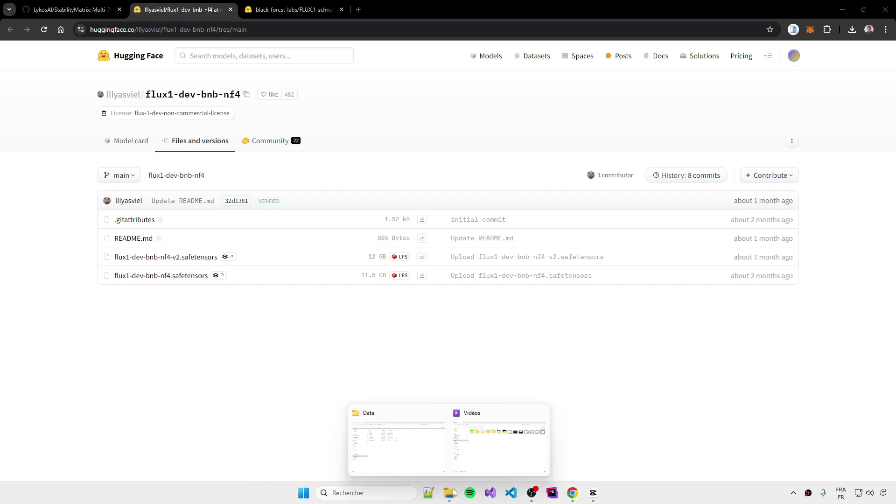
left_click(414, 448)
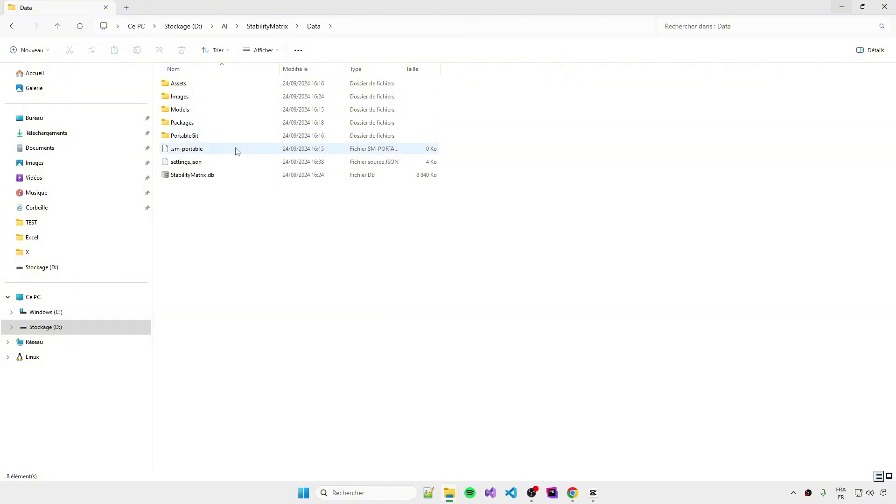
Locate and select flux1-dev-bnb-nf4-v2.safetensors in the Models\StableDiffusion folder
double_click(187, 111)
scroll(234, 198, "down", 2)
scroll(233, 275, "up", 1)
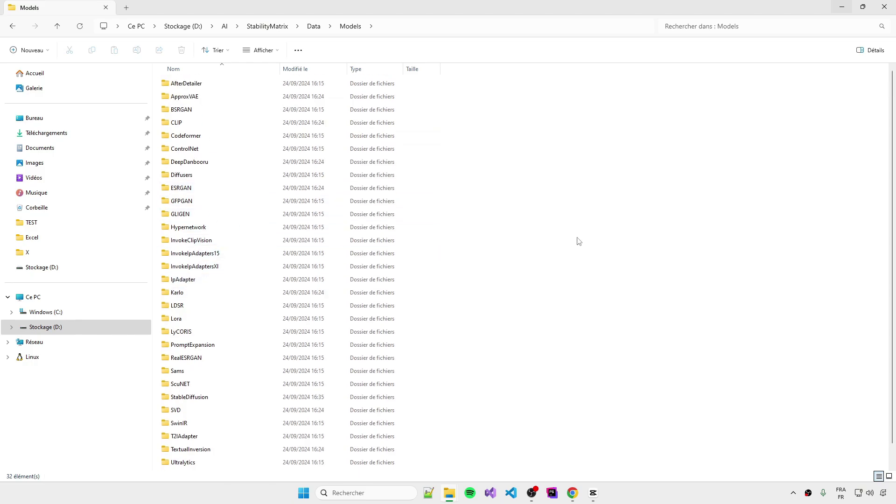
left_click(222, 373)
left_click(193, 384)
left_click(192, 398)
double_click(192, 397)
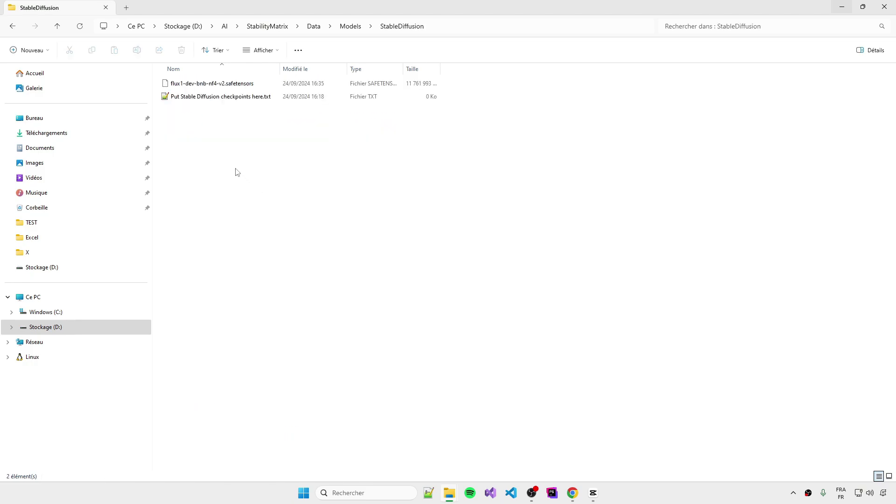
left_click(193, 86)
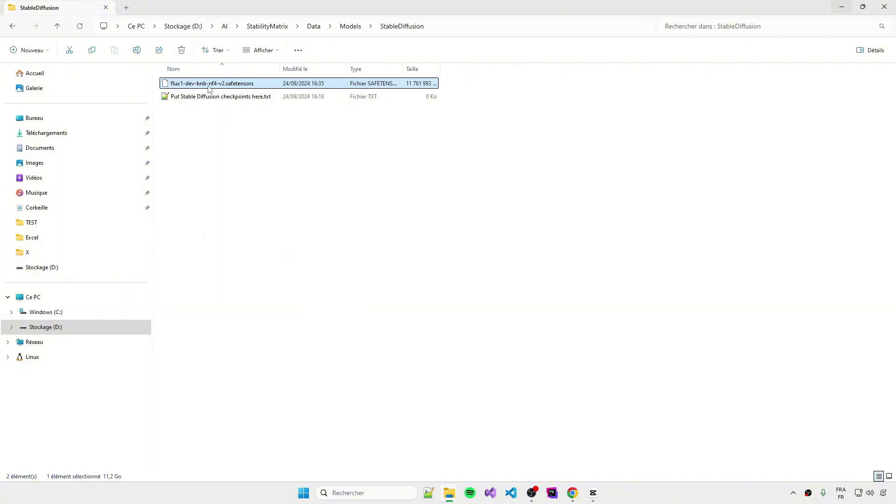
Switch to Chrome and view the FLUX.1-schnell file list on Hugging Face, including ae.safetensors
left_click(573, 493)
left_click(567, 415)
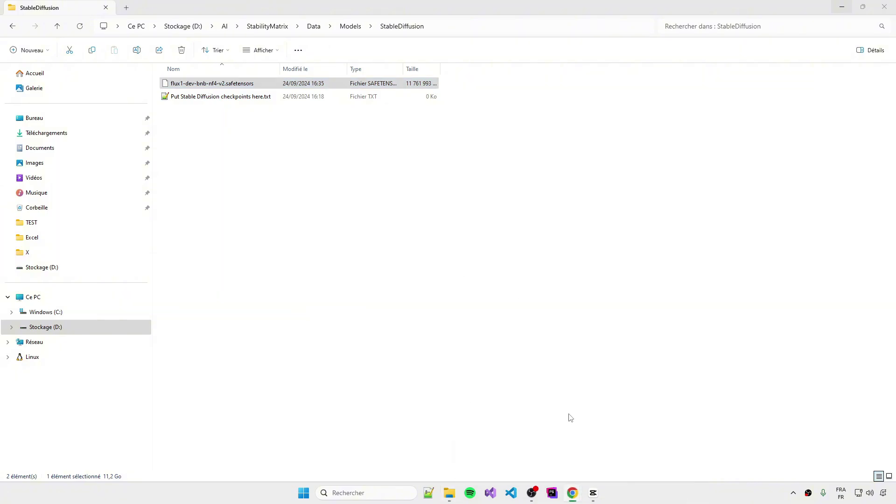
left_click(292, 9)
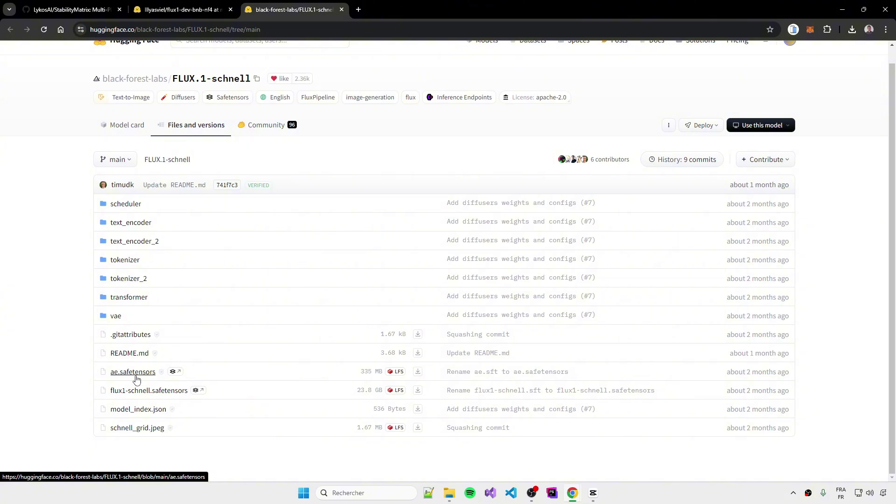
Switch to File Explorer and select ae.safetensors in the Models\VAE folder
left_click(450, 495)
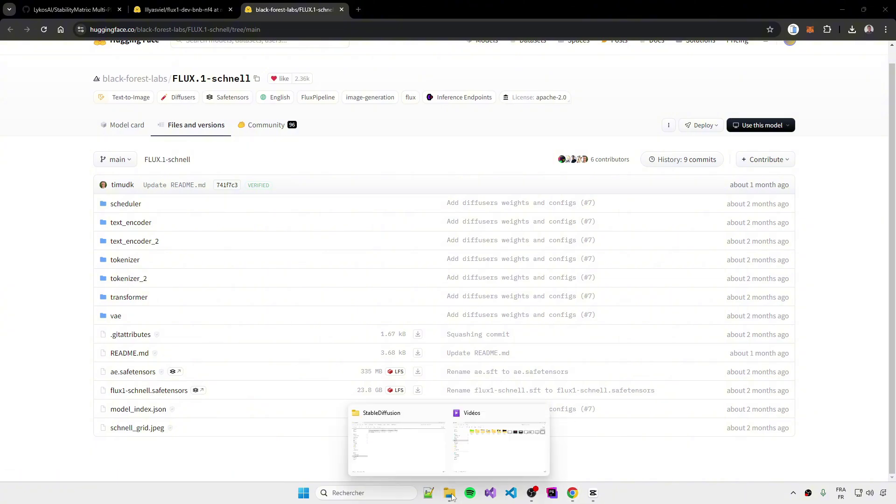
left_click(423, 450)
left_click(350, 26)
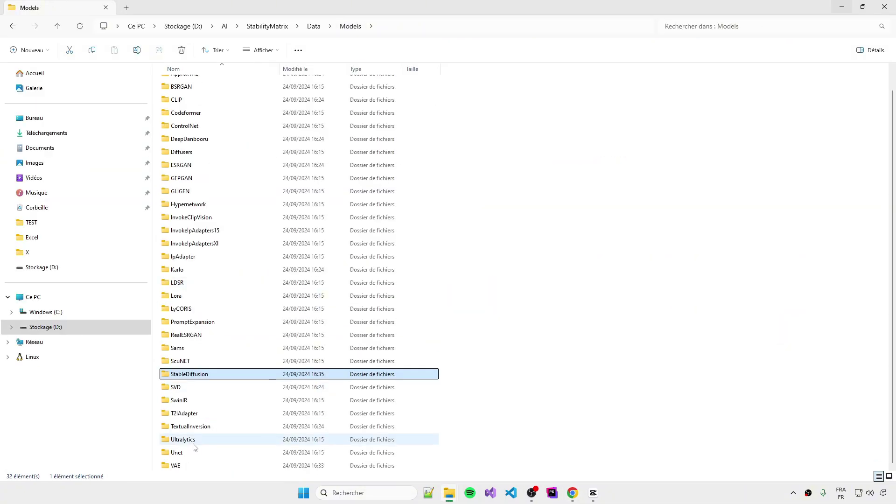
double_click(186, 465)
left_click(403, 84)
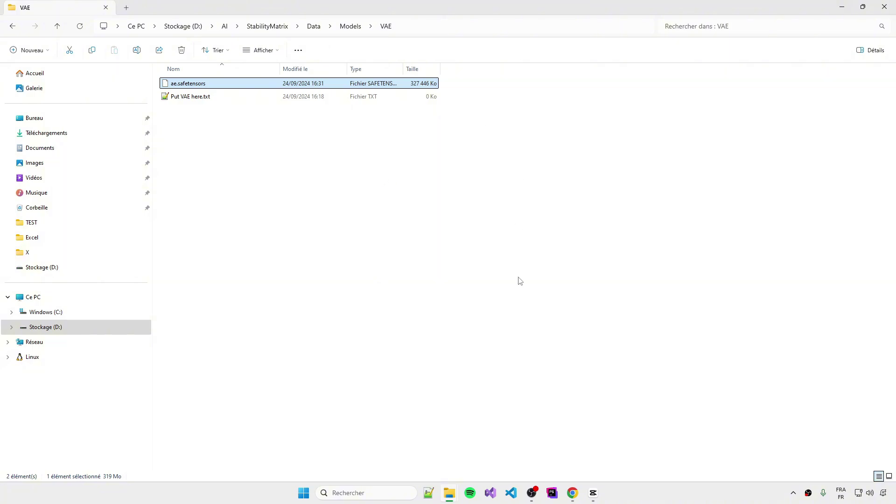
Go back up to the StabilityMatrix folder and launch StabilityMatrix.exe
key("alt+Up")
key("alt+Up")
key("alt+Up")
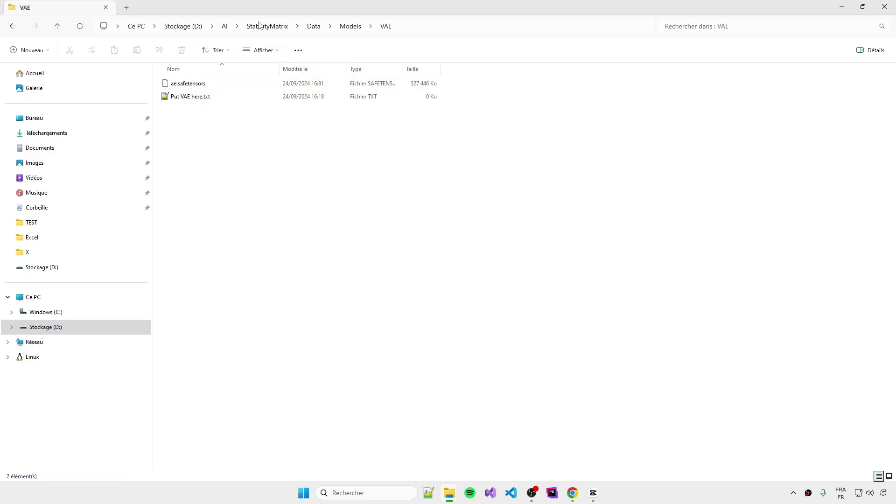
left_click(562, 202)
left_click(236, 96)
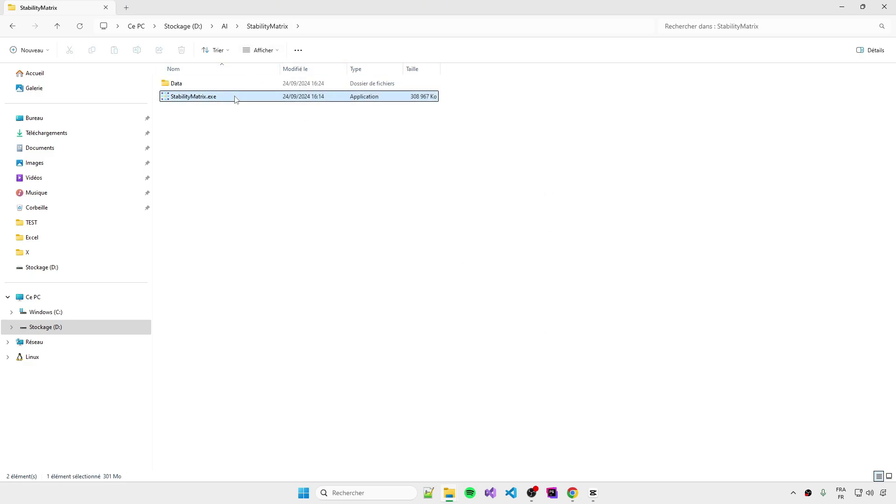
double_click(405, 98)
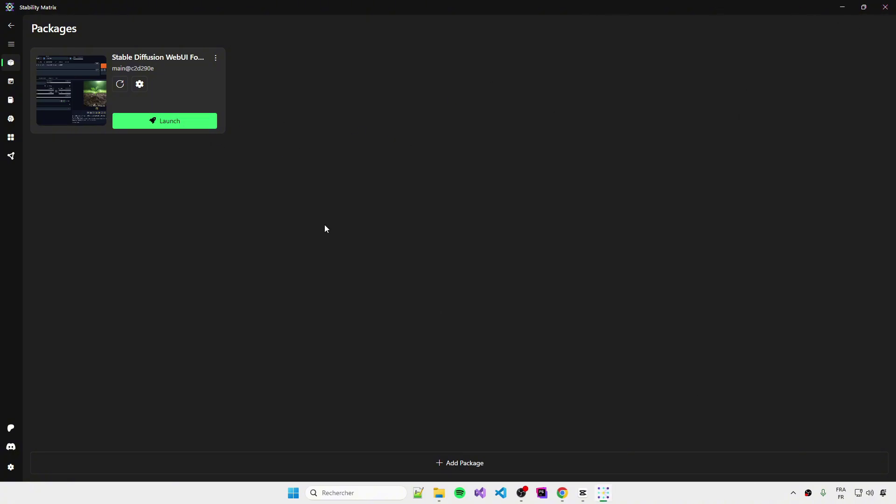
View the launch options of the installed Stable Diffusion WebUI Forge package without saving, and open the list of packages to add
left_click(140, 84)
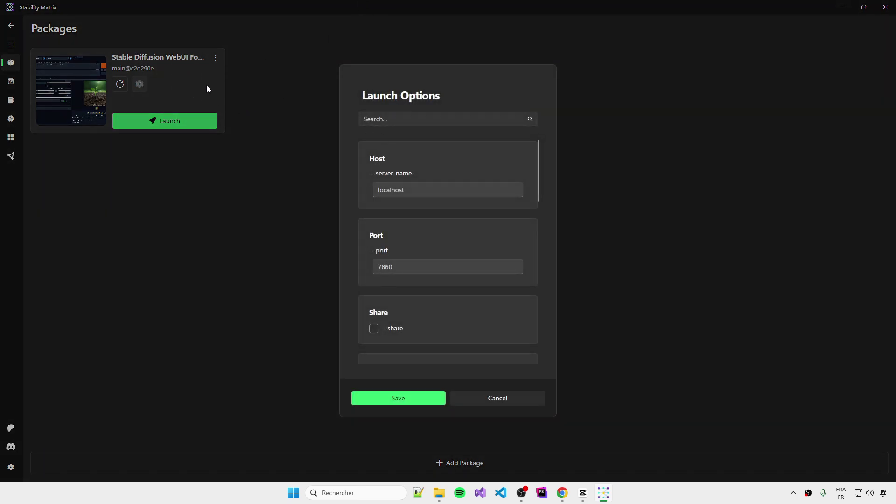
key("Escape")
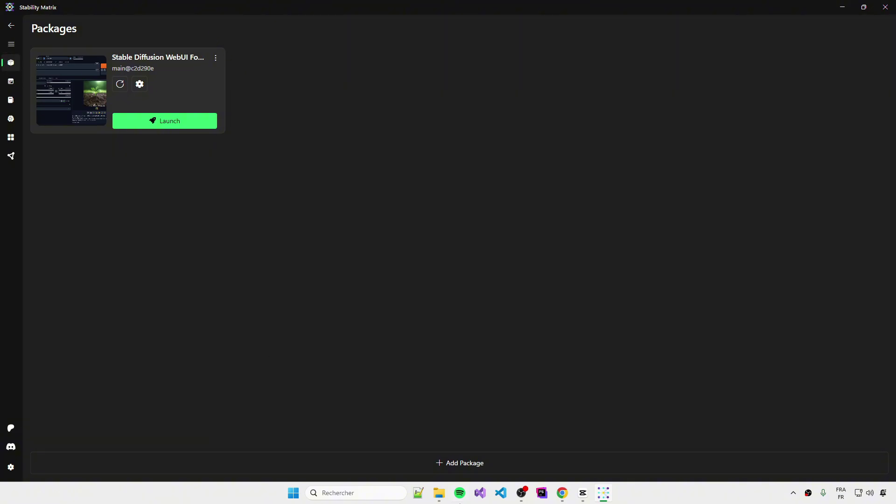
left_click(481, 464)
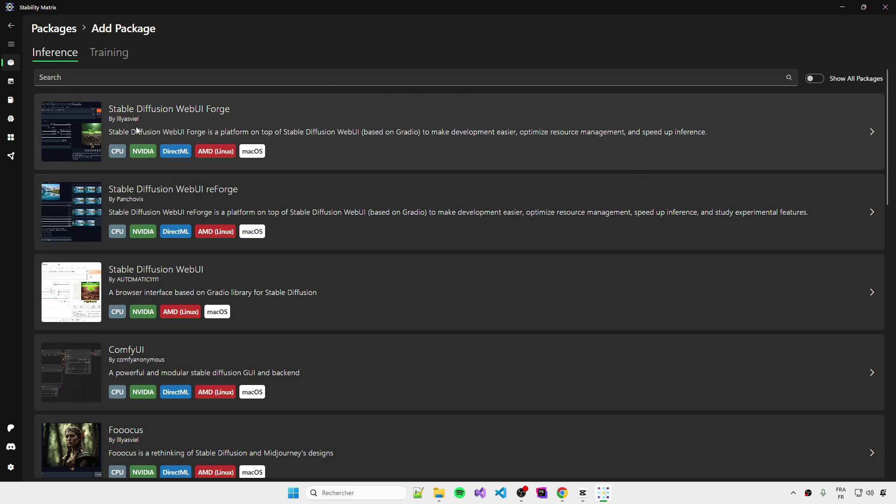
Switch to File Explorer, open StabilityMatrix's Data folder and return to Stability Matrix
mouse_move(439, 493)
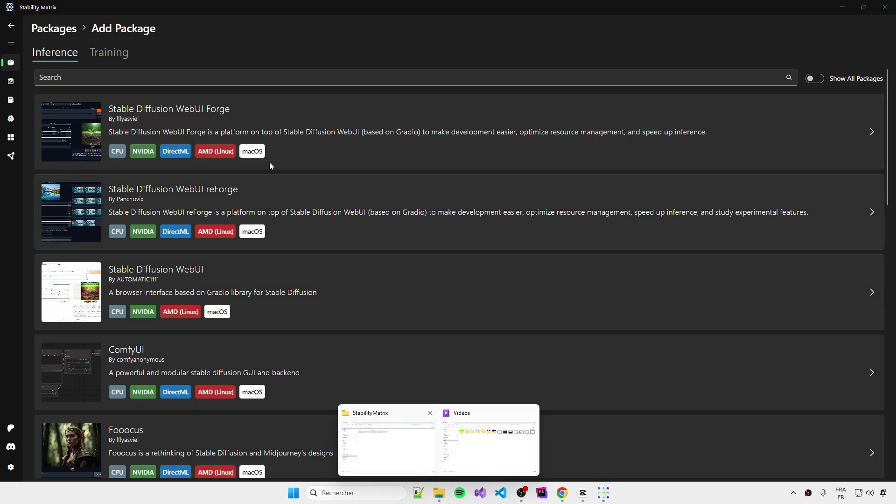
left_click(387, 434)
double_click(227, 85)
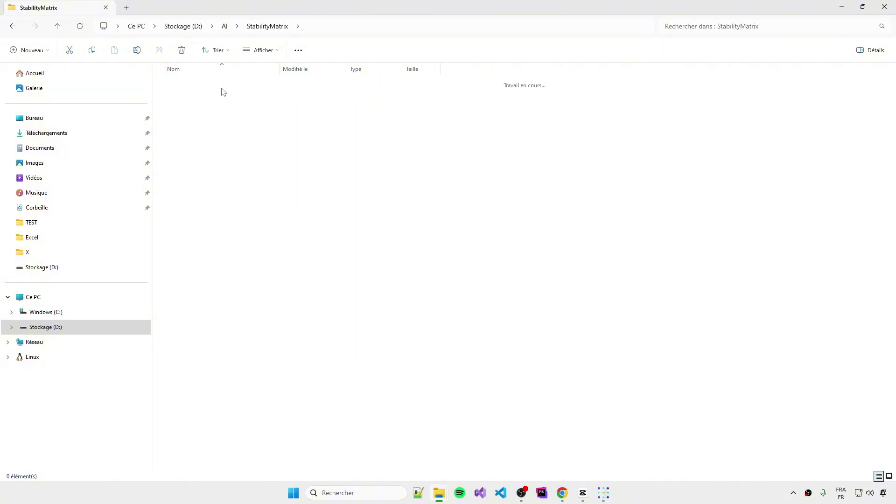
left_click(841, 7)
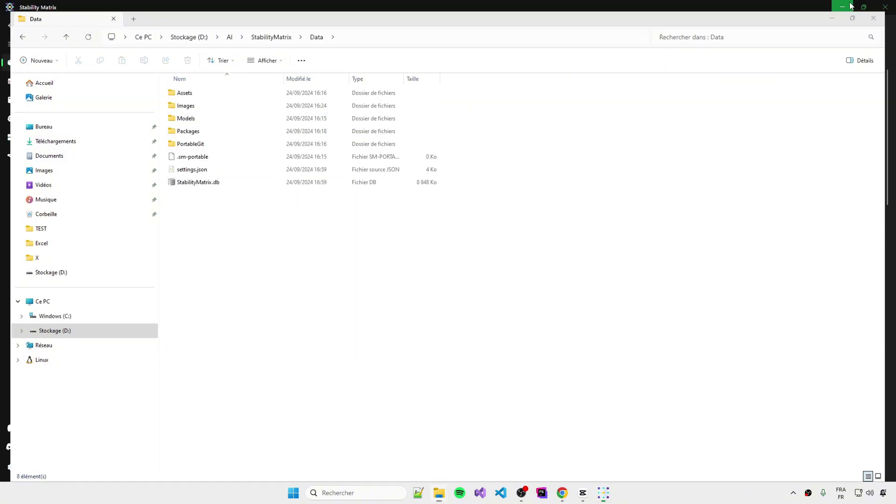
Open the installation page of the Stable Diffusion WebUI Forge package and expand the navigation sidebar
scroll(300, 216, "up", 1)
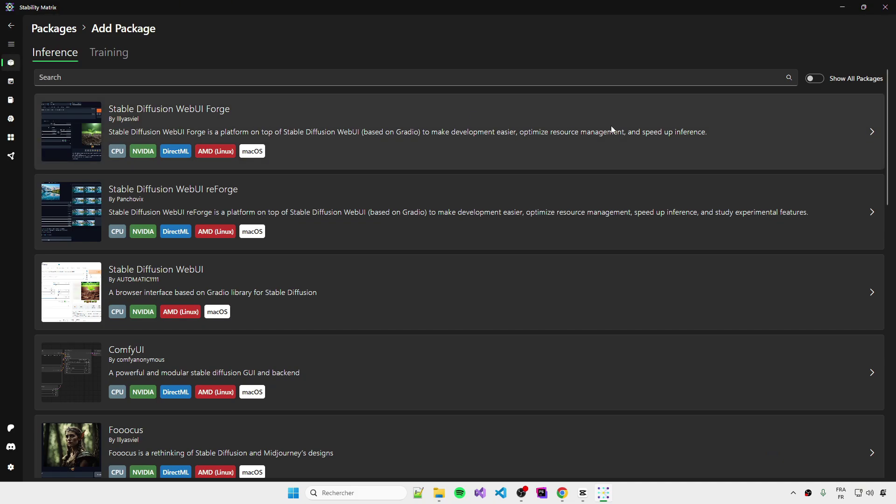
left_click(867, 131)
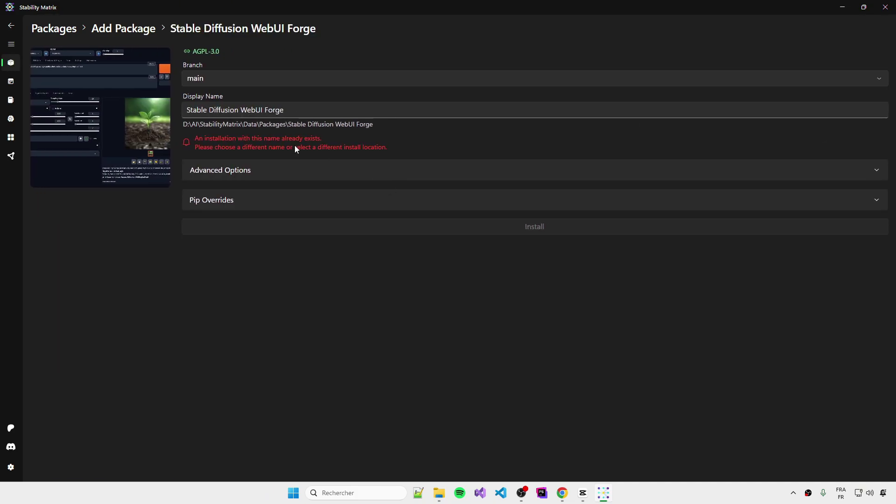
left_click(11, 44)
left_click(37, 99)
Return to the installed packages overview and launch Stable Diffusion WebUI Forge
key("alt+Left")
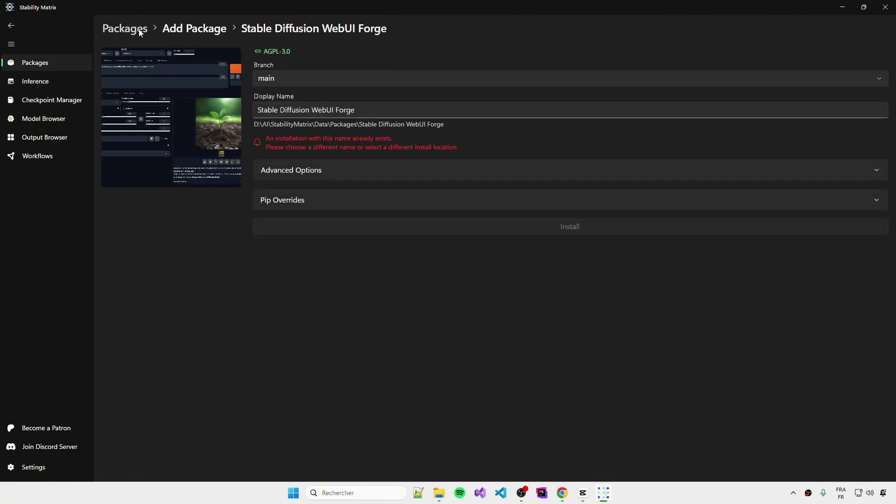
key("alt+Left")
left_click(228, 115)
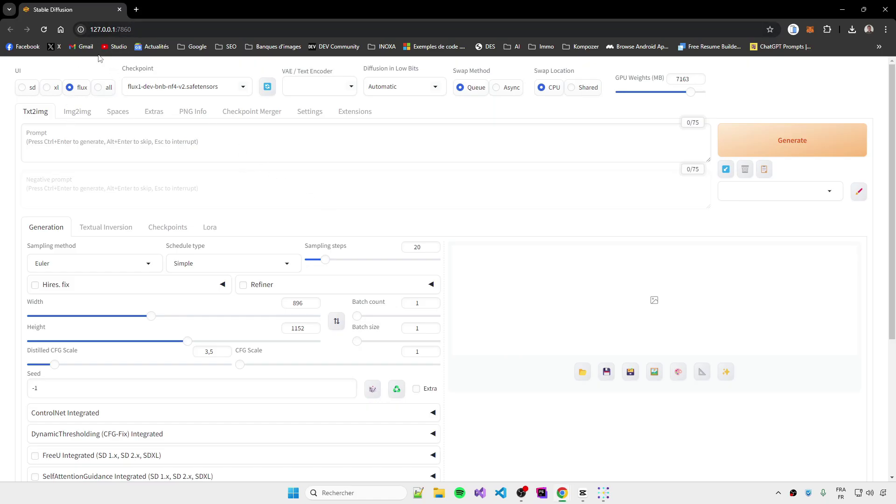
Choose flux1-dev-bnb-nf4-v2.safetensors as the checkpoint and review the generation settings such as sampling, image size, CFG scale and seed
left_click(236, 89)
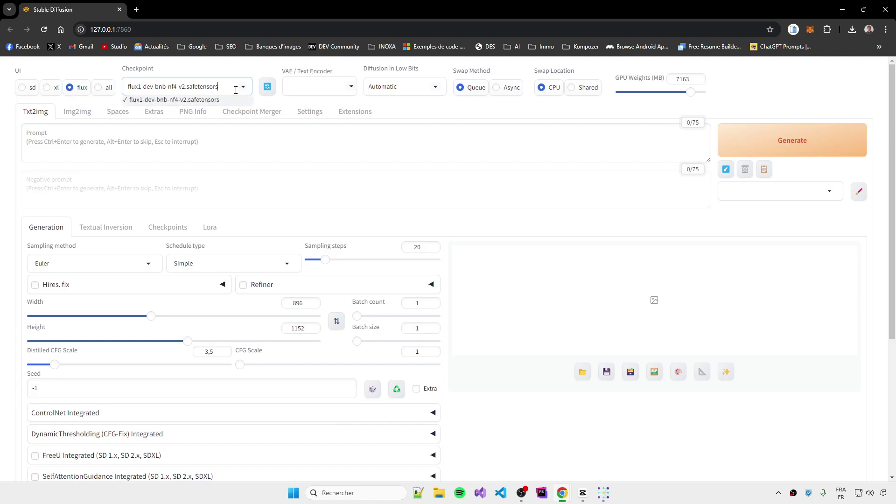
left_click(188, 99)
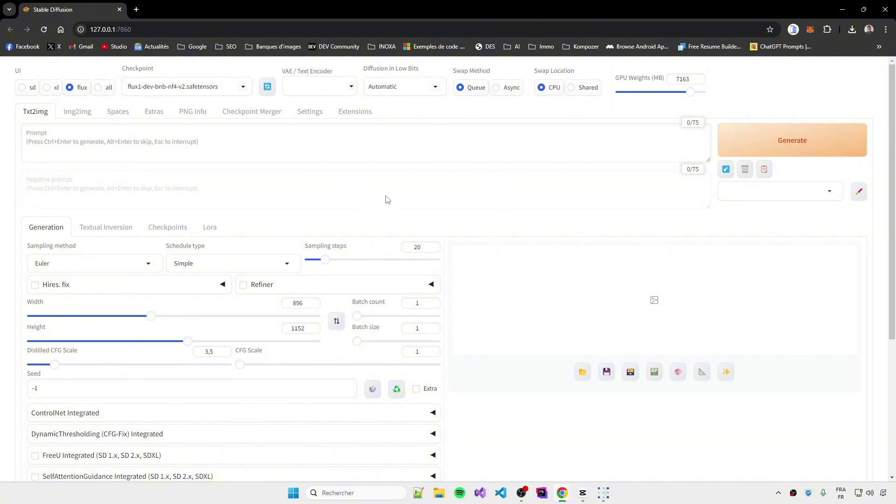
scroll(347, 294, "down", 3)
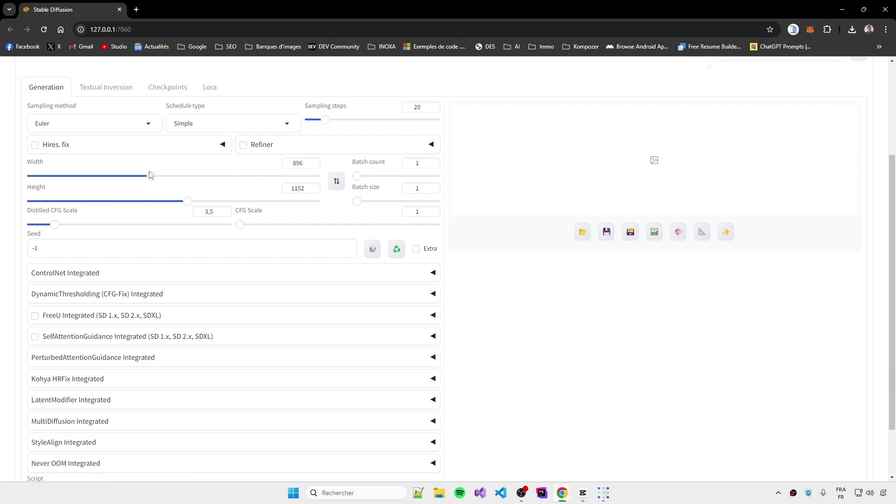
scroll(164, 201, "up", 2)
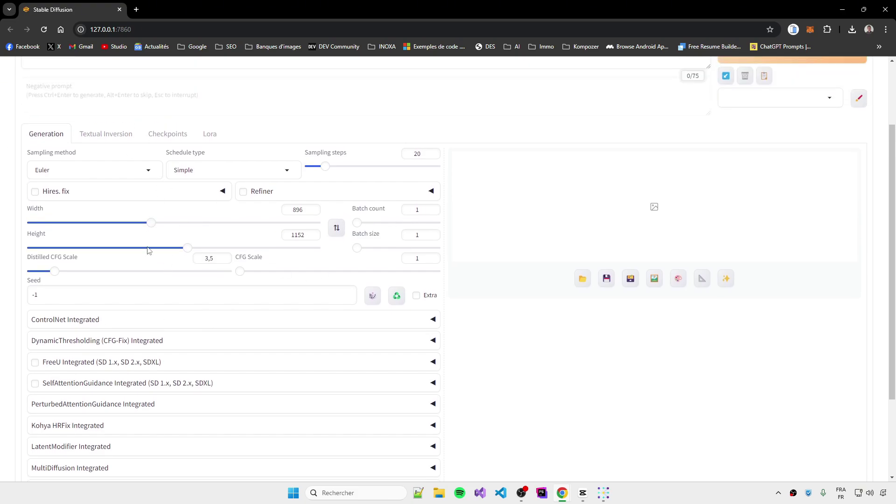
scroll(237, 318, "down", 4)
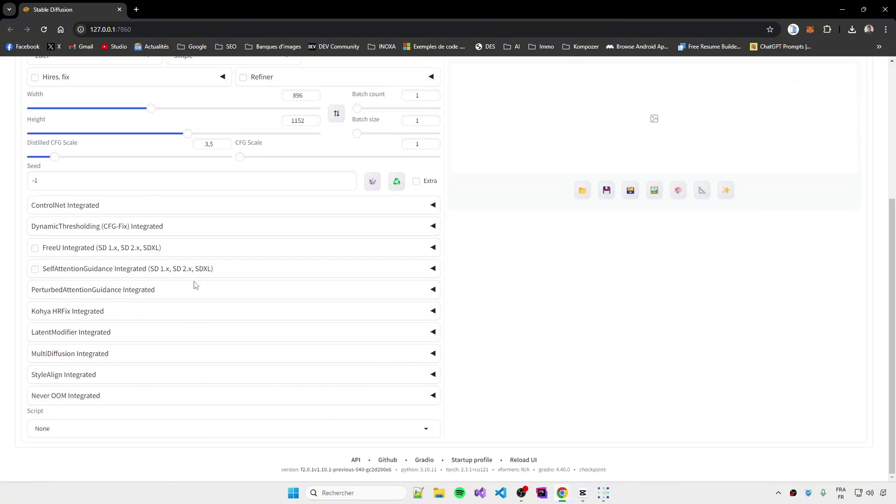
scroll(196, 311, "up", 5)
Generate an image from a prompt beginning "A serene mountain landscape at sunset. Snow-capped peaks reflect in a crystal-clear alpine lake."
left_click(230, 154)
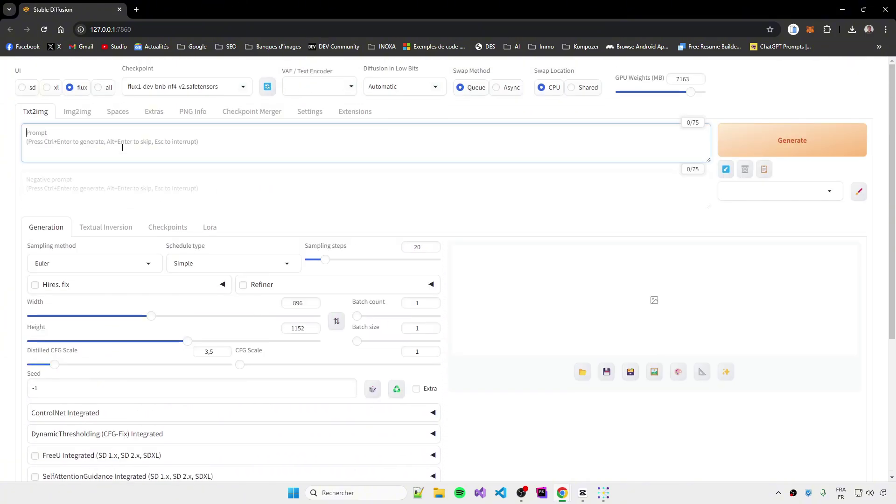
type("A serene mountain landscape at sunset. Snow-capped peaks reflect in a crystal-clear alpine lake. The sky is dotted with clouds in warm hues of orange, pink, and purple. In the foreground, a few majestic pine trees frame the scene. A soft golden light bathes everything, creating a peaceful and ethereal atmosphere.")
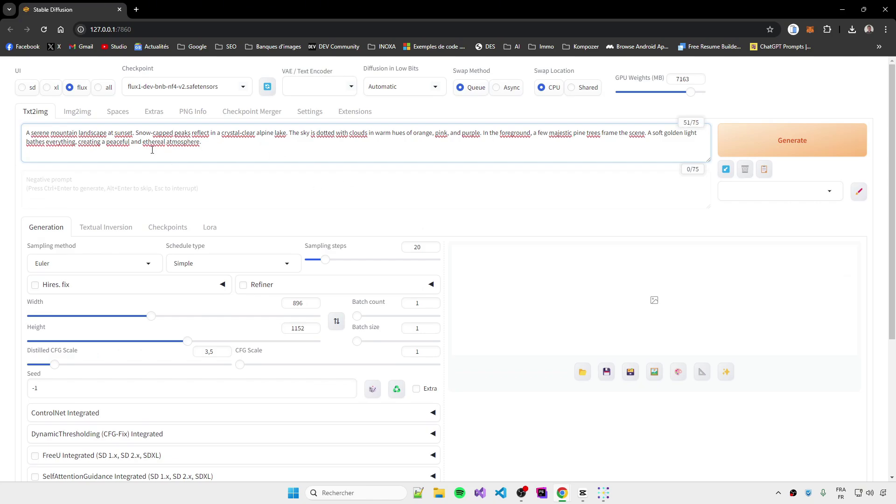
left_click(790, 146)
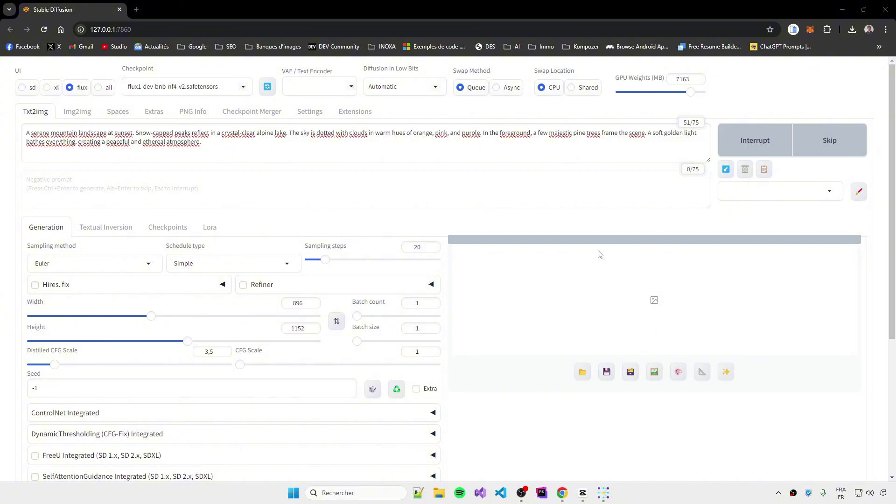
View the generated mountain lake image at full size and close the enlarged view
left_click(698, 376)
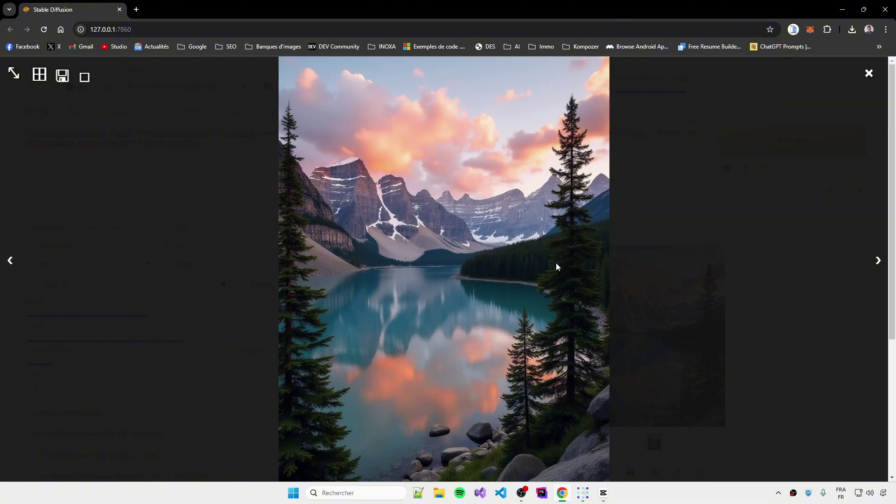
left_click(250, 203)
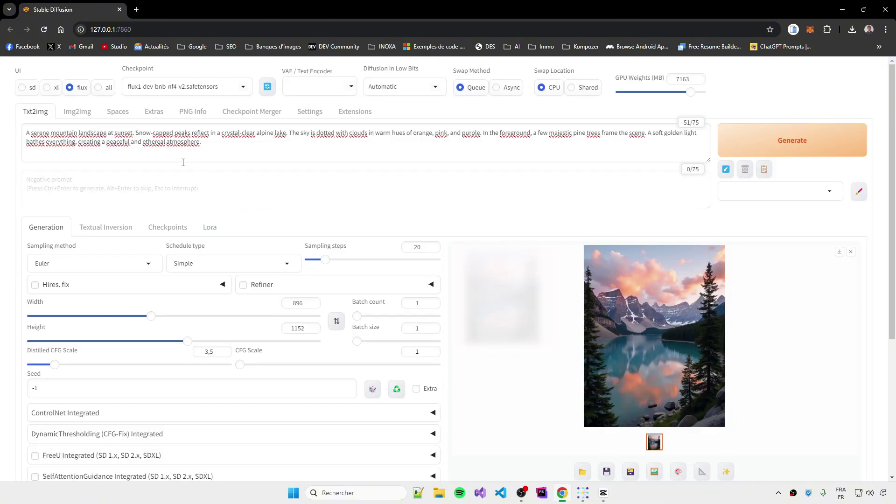